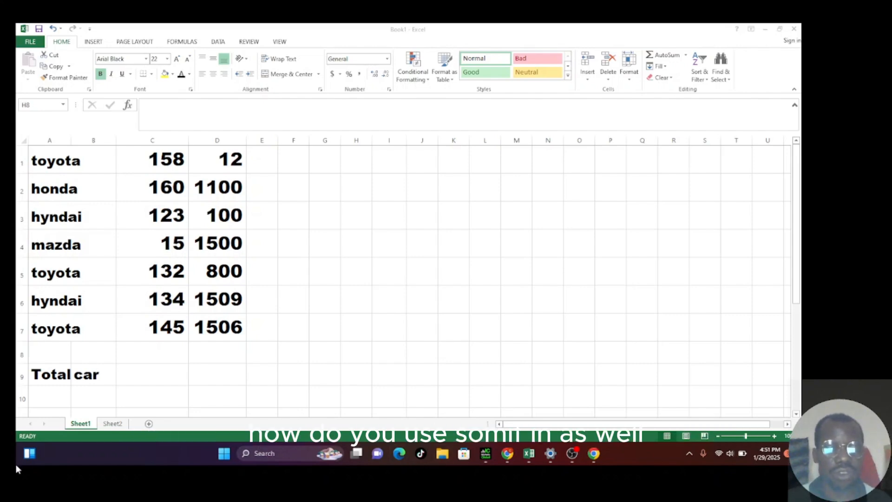
# Step: Fill cell C10, below the Total car row, with yellow
pyautogui.click(128, 372)
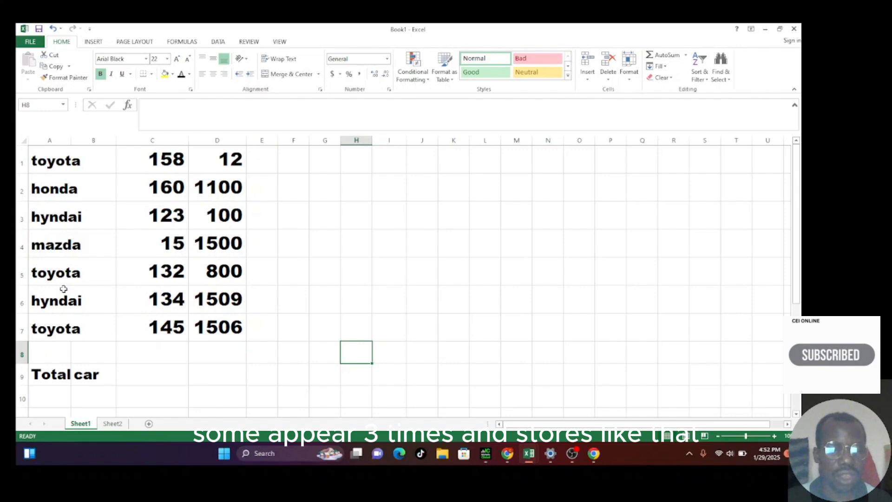
pyautogui.click(85, 379)
pyautogui.click(136, 380)
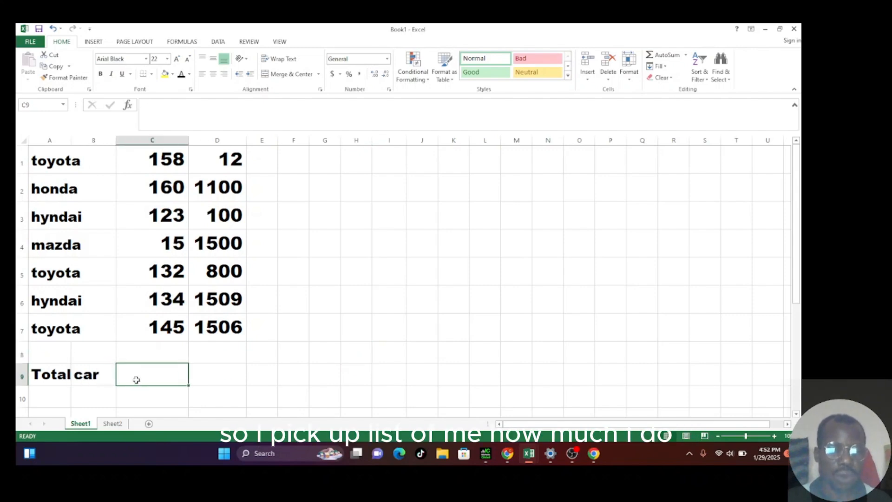
pyautogui.click(144, 398)
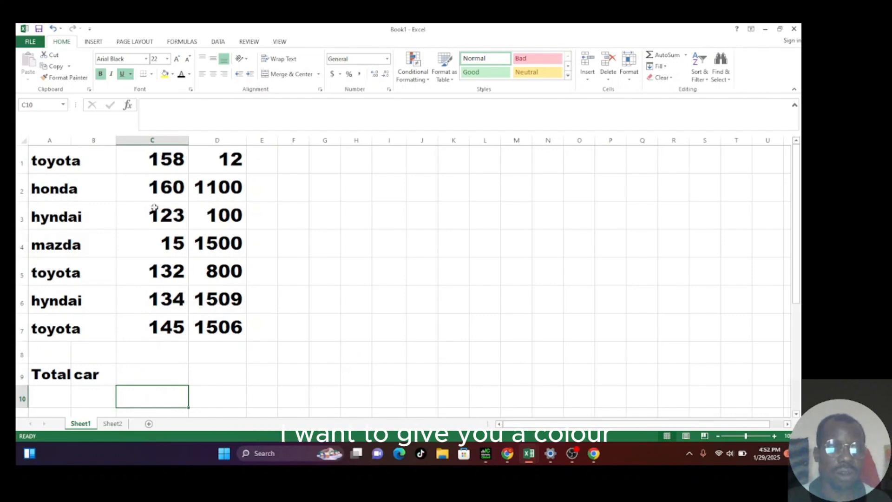
pyautogui.click(165, 78)
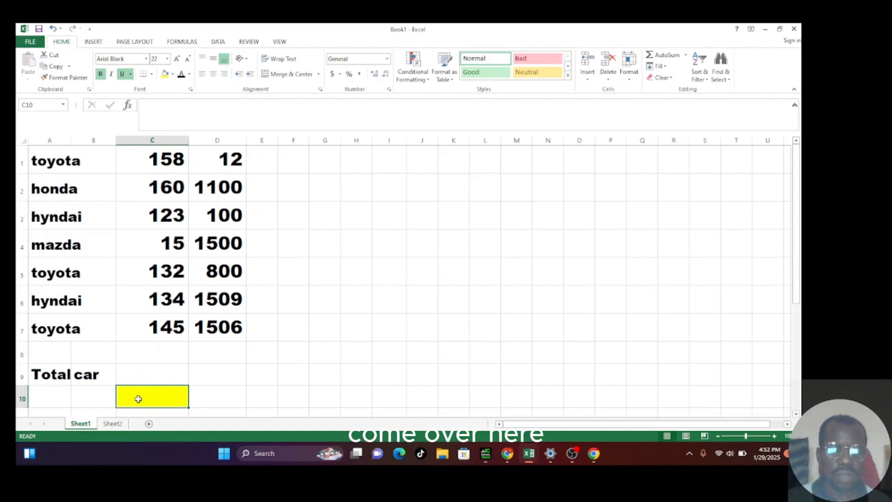
# Step: Enter the formula =sumif(A1:A7,B10,C1:C7) in the yellow cell C10 to sum column C by car name
pyautogui.write('=')
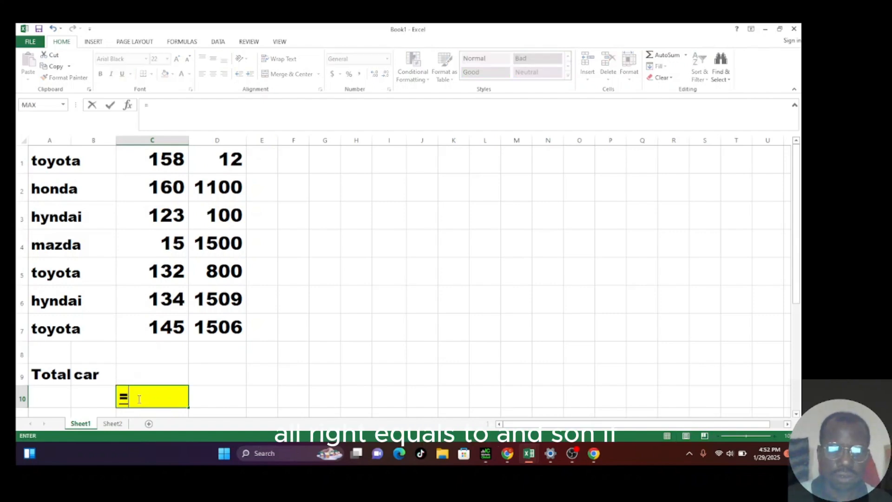
pyautogui.write('su')
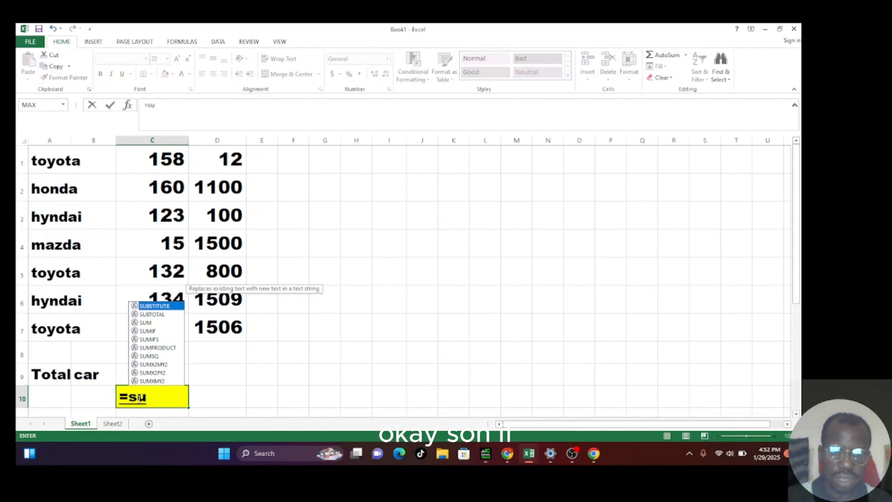
pyautogui.write('mif')
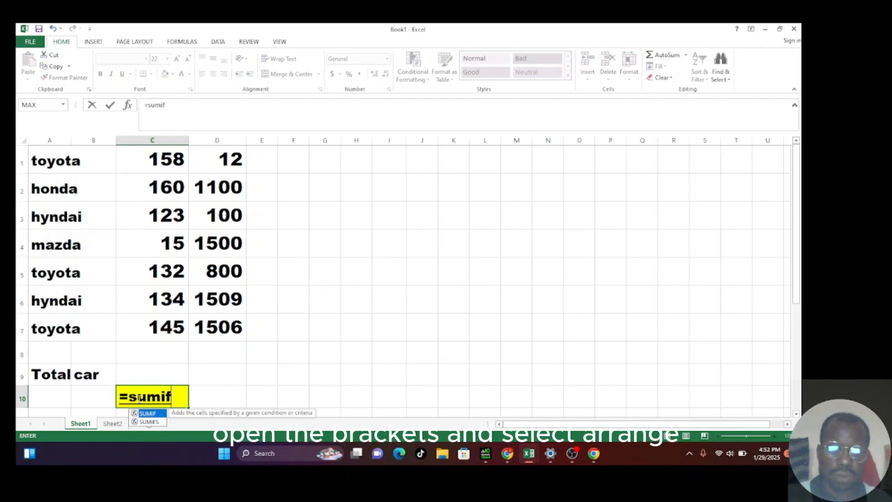
pyautogui.write('(')
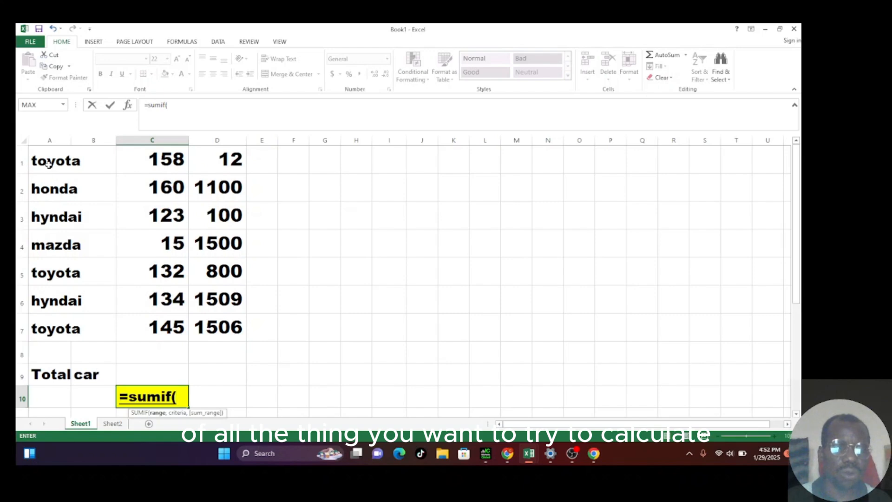
pyautogui.moveTo(48, 163); pyautogui.dragTo(67, 331)
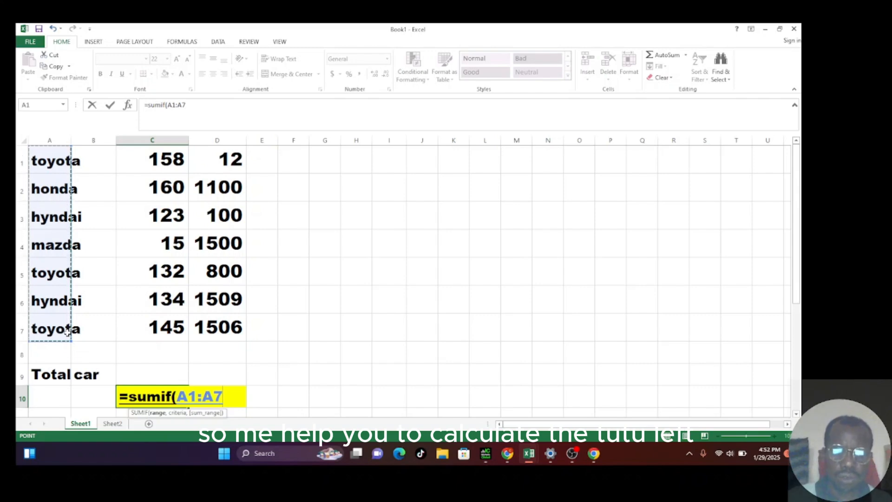
pyautogui.write(',')
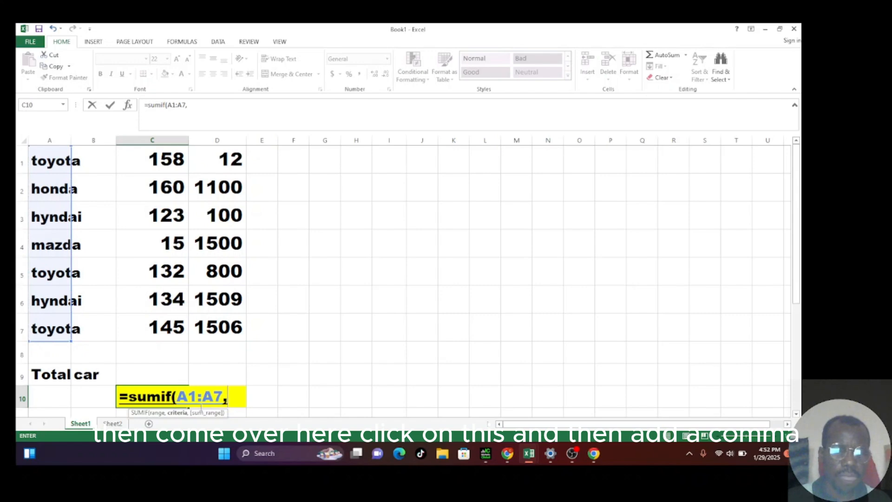
pyautogui.click(81, 394)
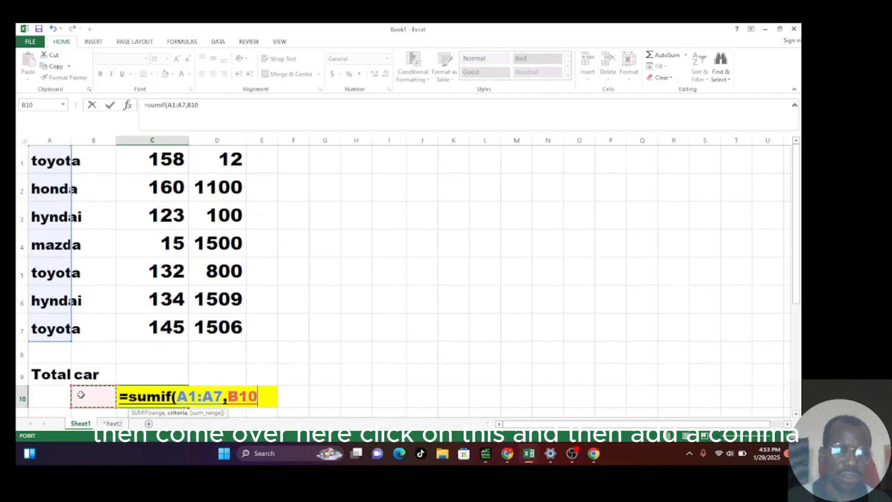
pyautogui.write(',')
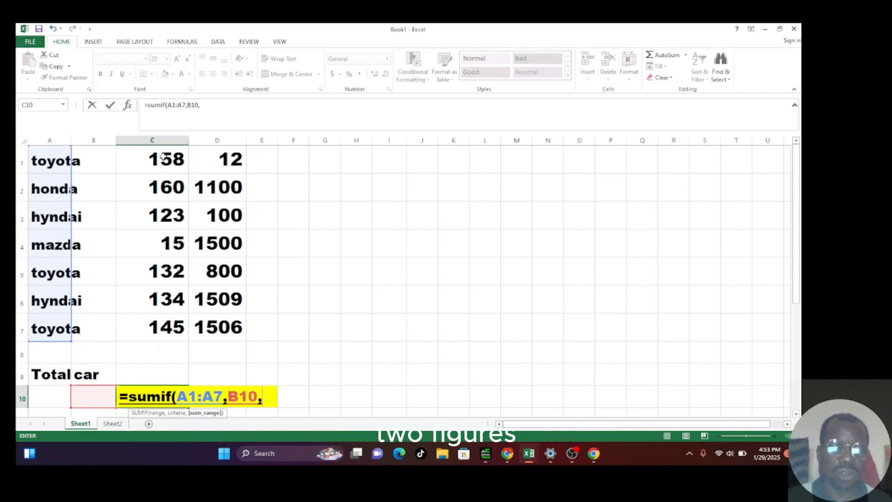
pyautogui.moveTo(162, 157); pyautogui.dragTo(174, 331)
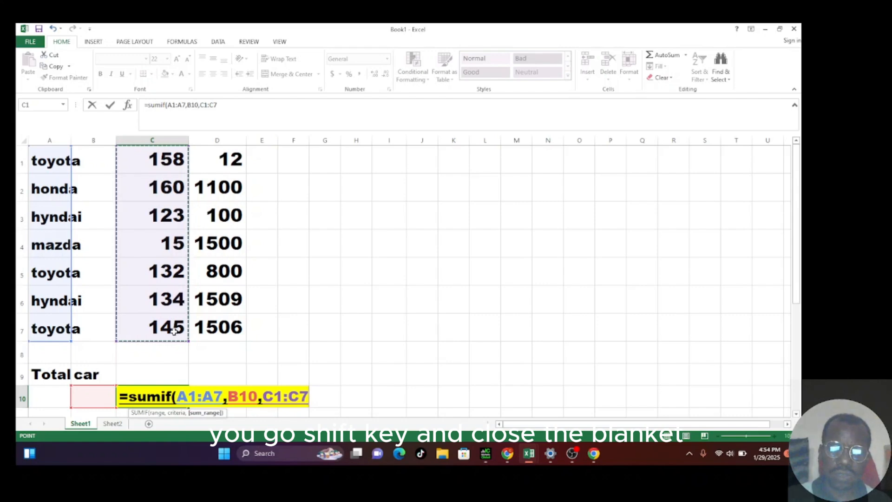
pyautogui.write(')')
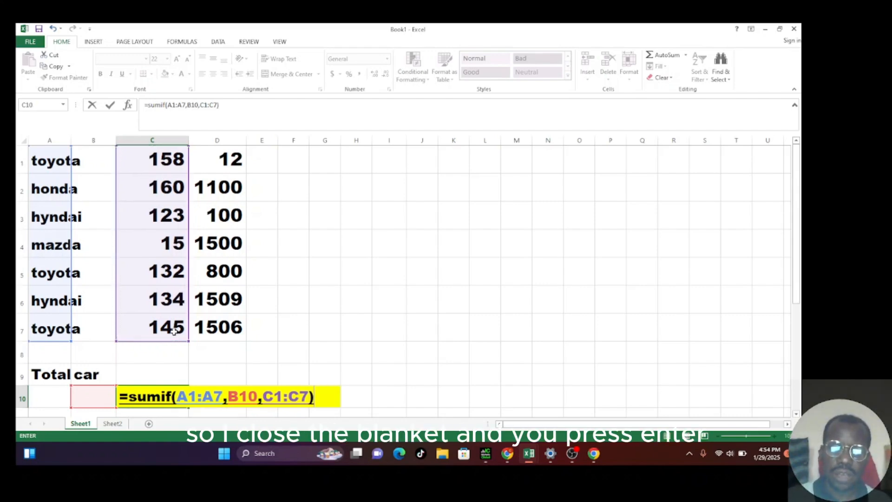
pyautogui.press('Return')
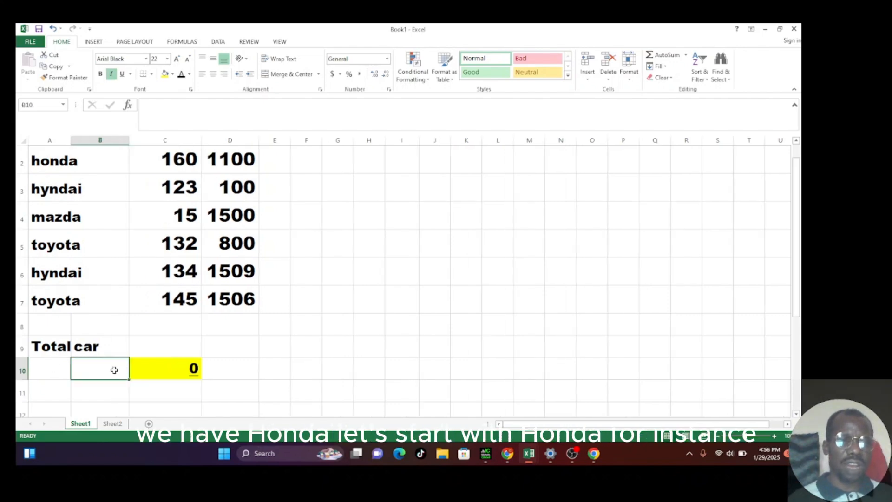
# Step: Enter honda in cell B10 as the SUMIF criterion
pyautogui.write('ho')
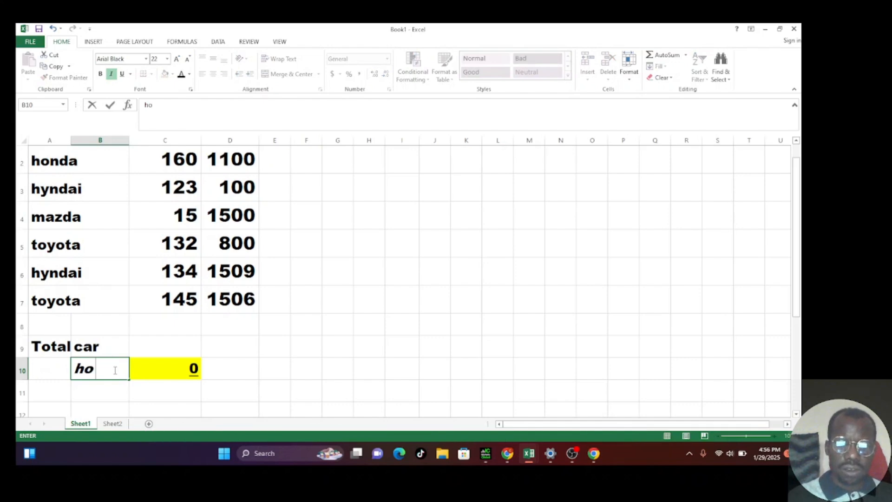
pyautogui.write('nda')
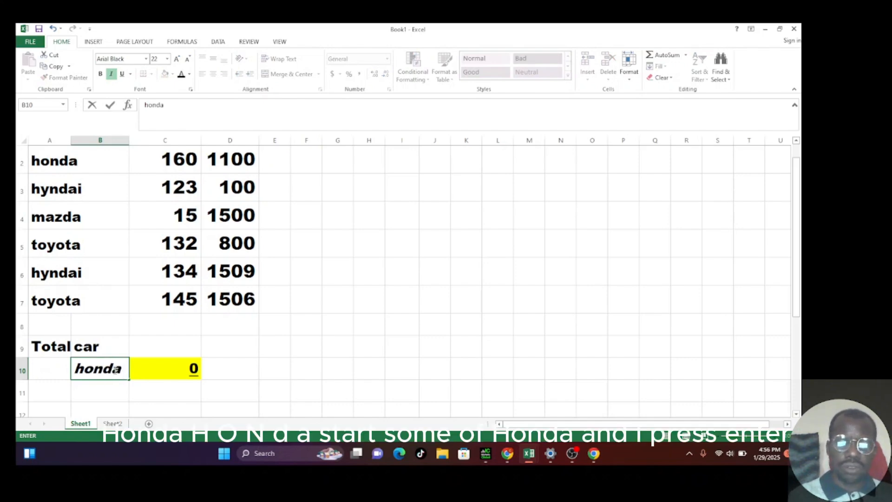
pyautogui.press('Return')
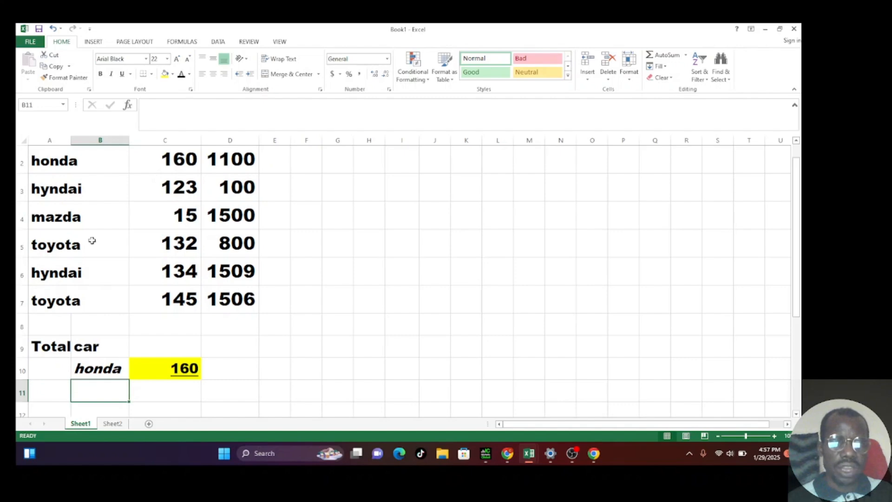
# Step: Replace the SUMIF criterion in cell B10 with hyndai
pyautogui.click(106, 370)
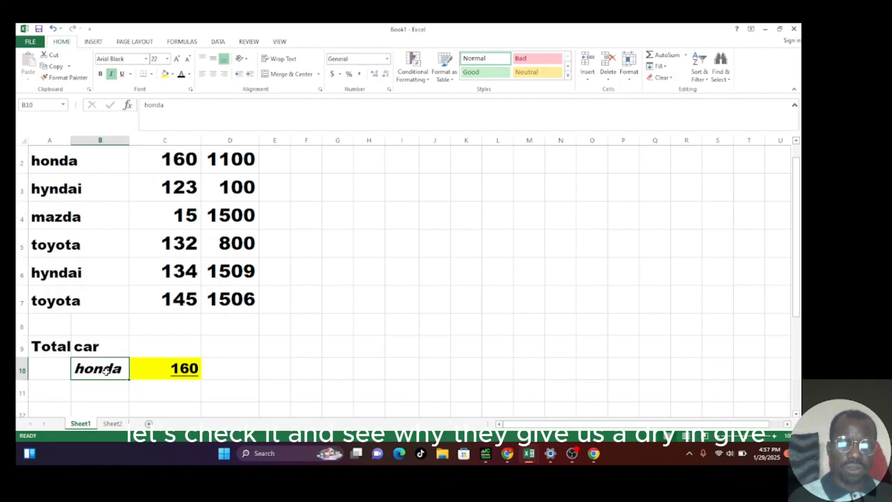
pyautogui.write('hyn')
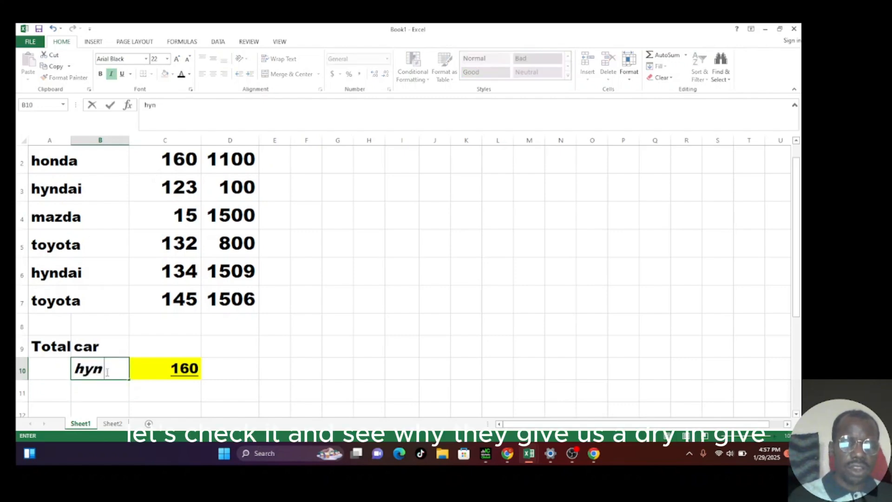
pyautogui.write('dai')
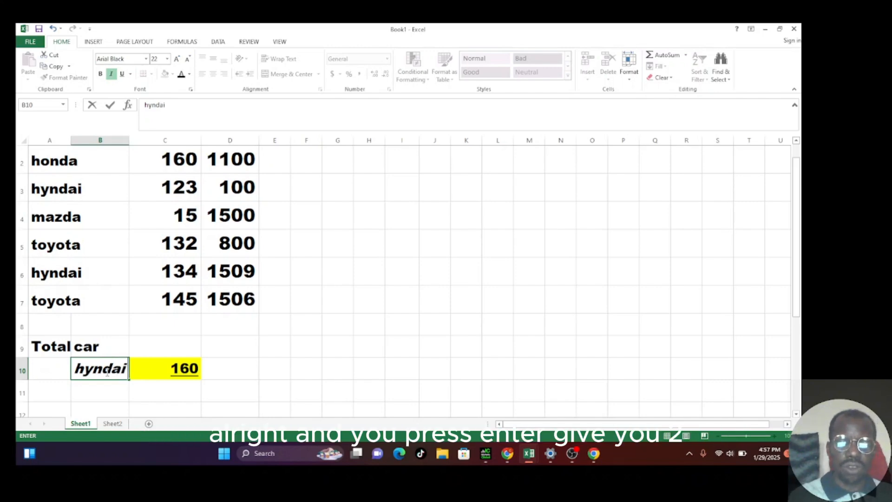
pyautogui.press('Return')
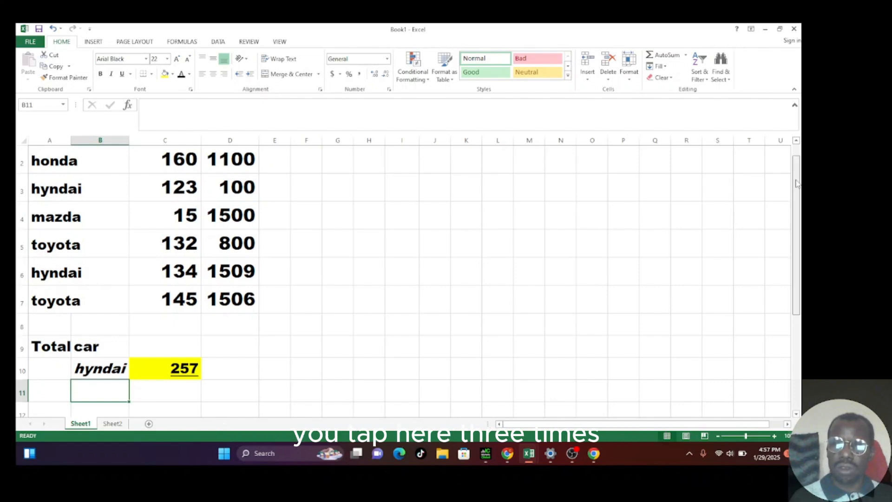
# Step: Change the SUMIF criterion in cell B10 to toyota
pyautogui.scroll(1, 794, 193)
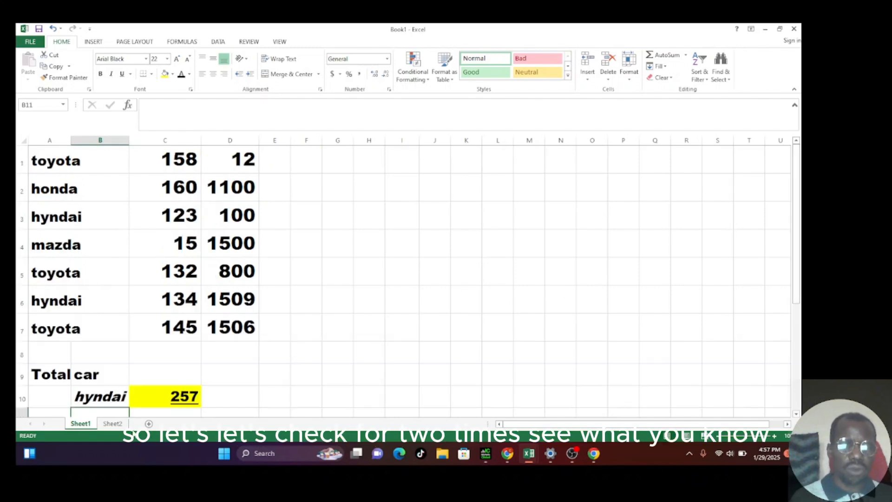
pyautogui.click(91, 400)
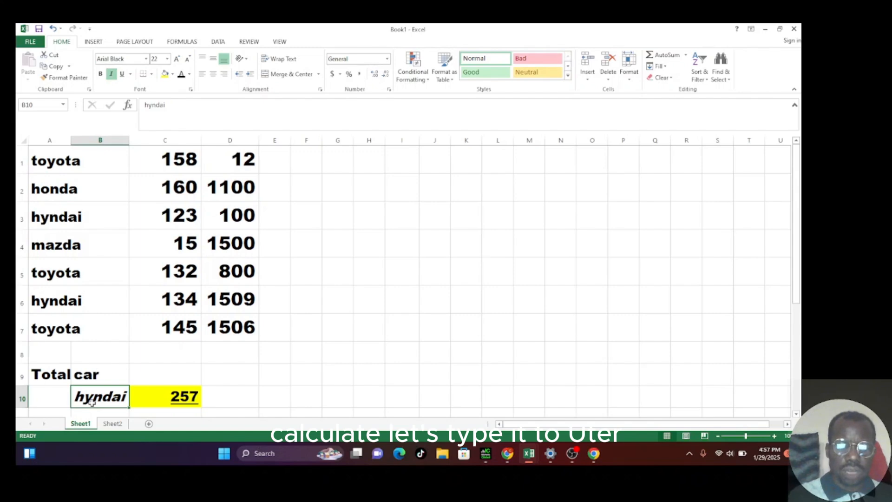
pyautogui.write('to')
pyautogui.write('yota')
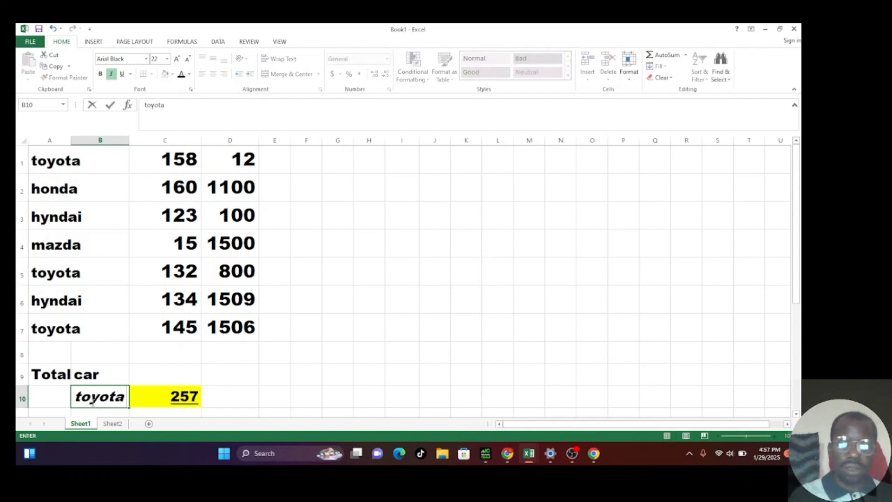
pyautogui.press('Return')
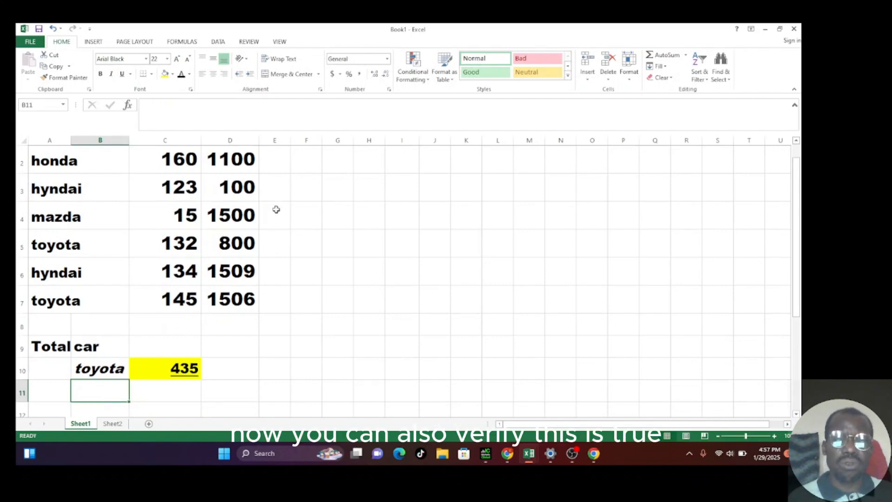
# Step: Enter =145+132+158 in cell H3 to check the toyota total by direct addition
pyautogui.click(356, 194)
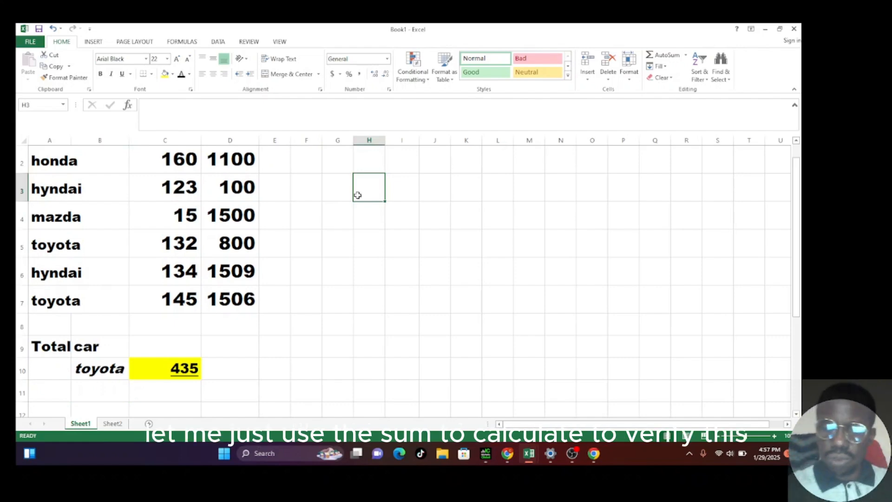
pyautogui.write('=')
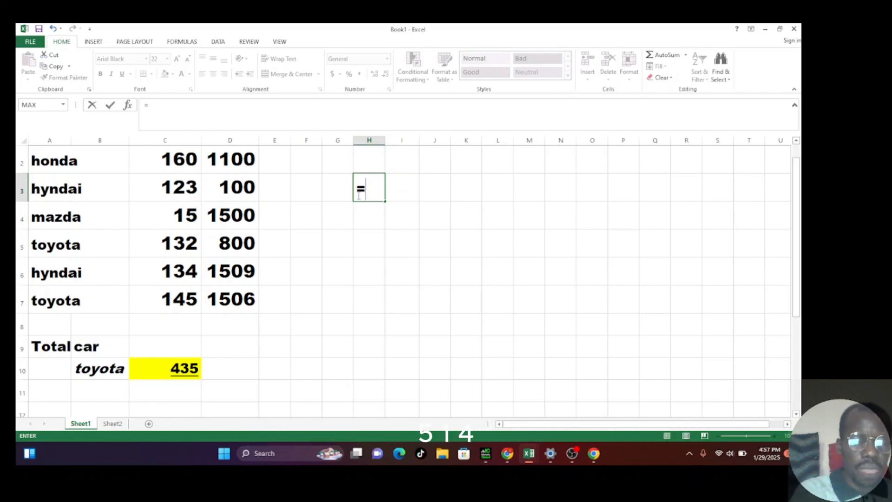
pyautogui.write('145')
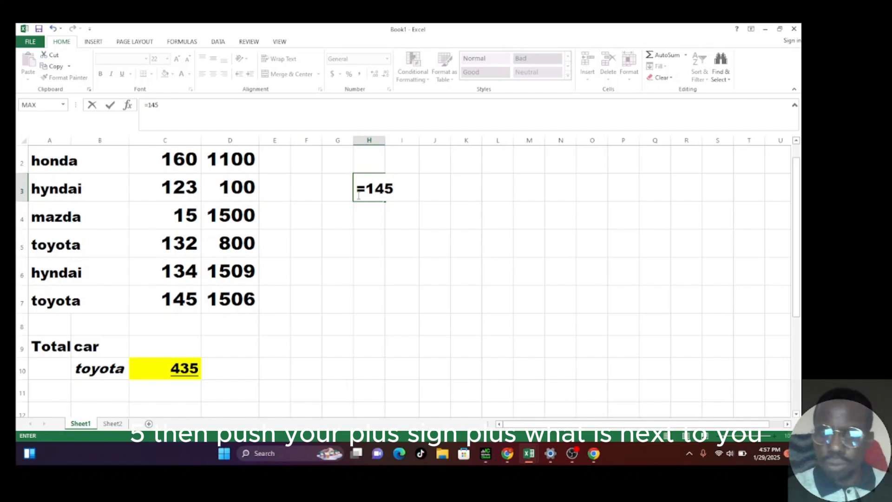
pyautogui.write('+')
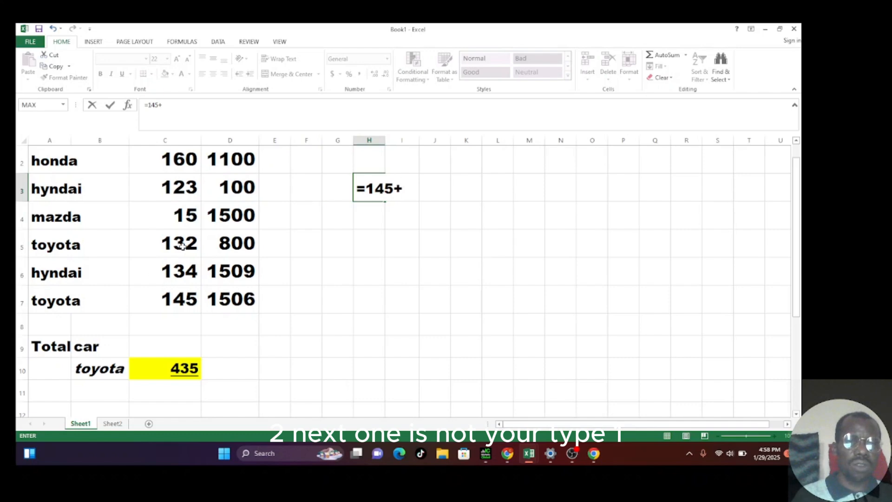
pyautogui.write('132')
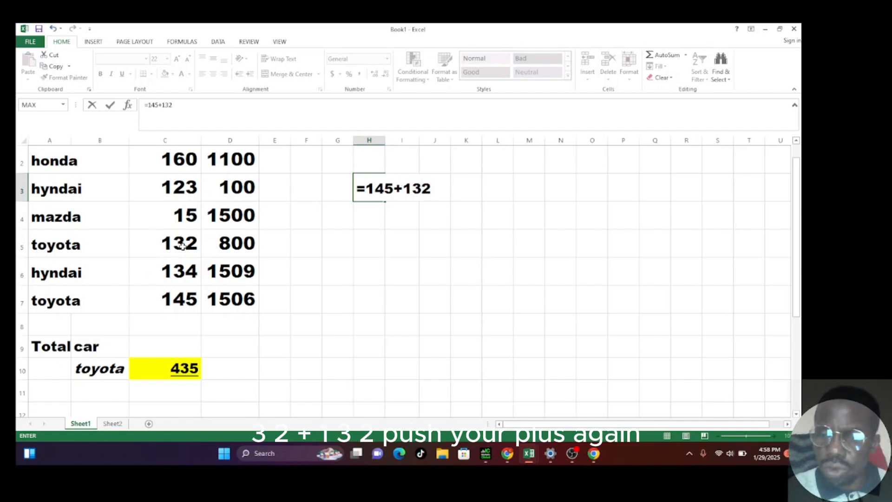
pyautogui.write('+')
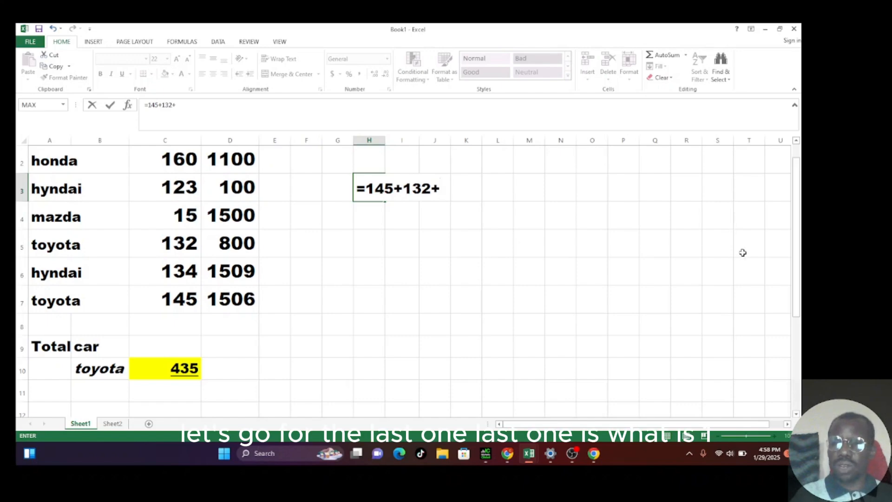
pyautogui.moveTo(796, 225); pyautogui.dragTo(795, 186)
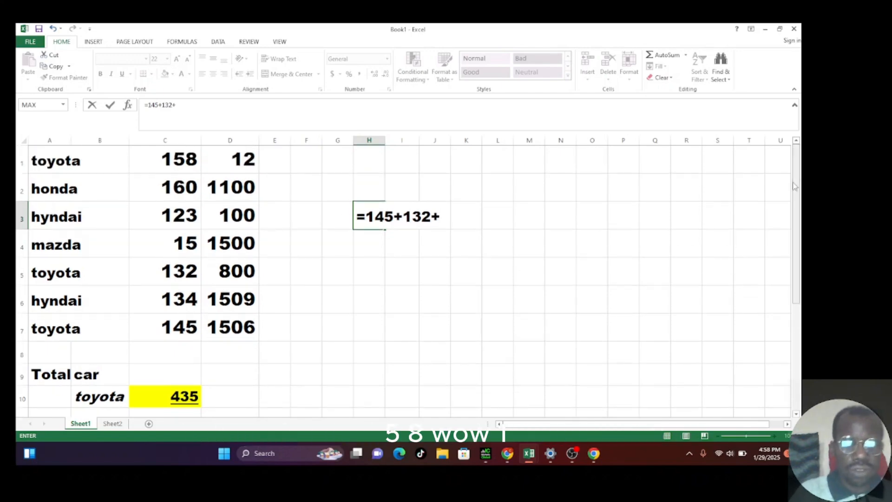
pyautogui.write('1')
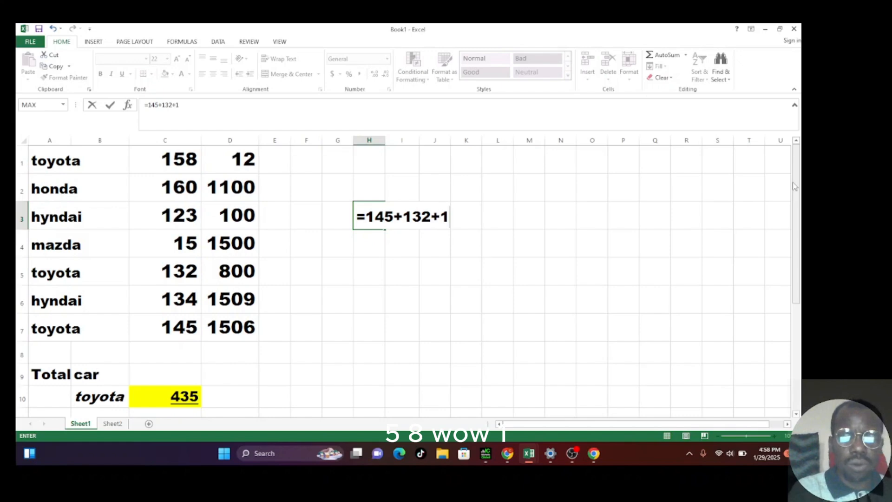
pyautogui.write('5')
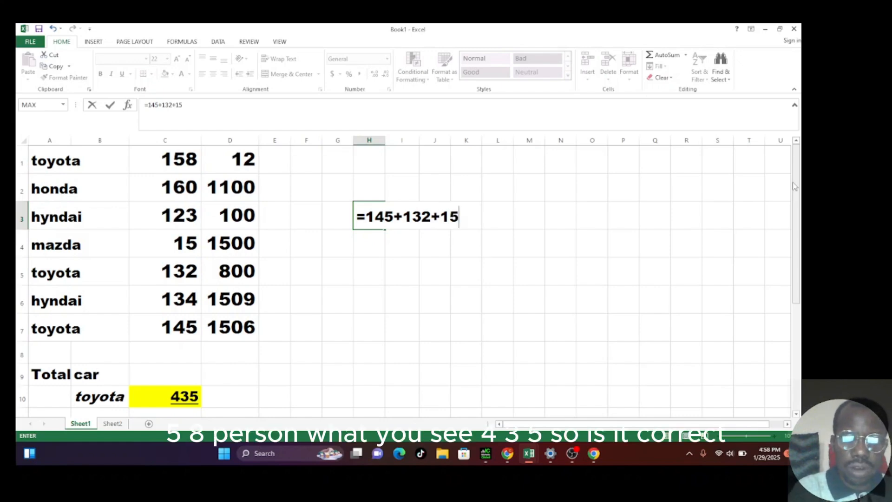
pyautogui.write('8')
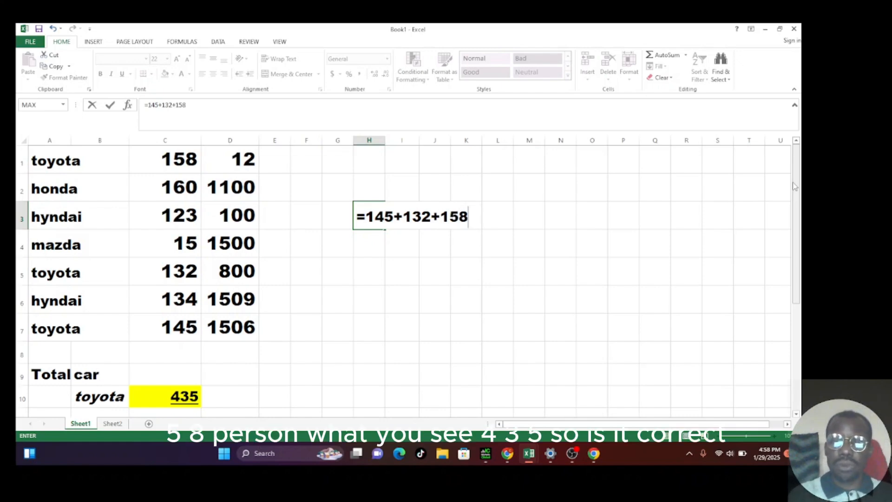
pyautogui.press('Return')
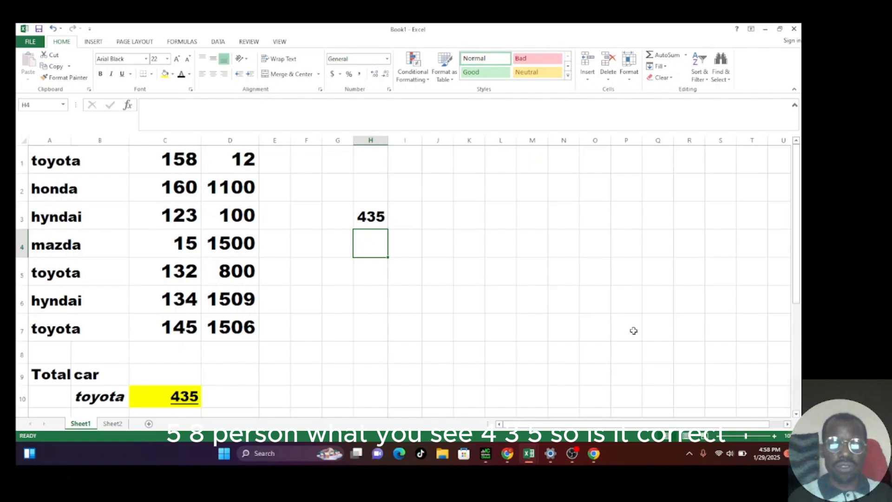